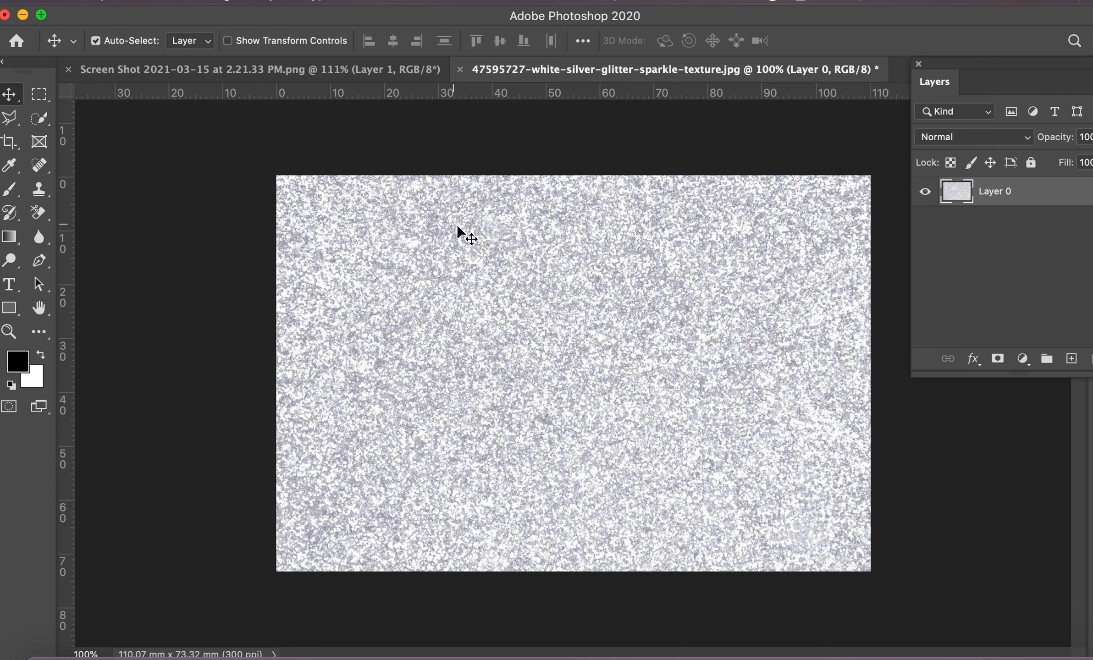
- Copy the silver glitter texture into the bedroom photo document, accepting the colour profile conversion
left_click_drag(446, 174, 427, 69)
left_click_drag(472, 322, 473, 324)
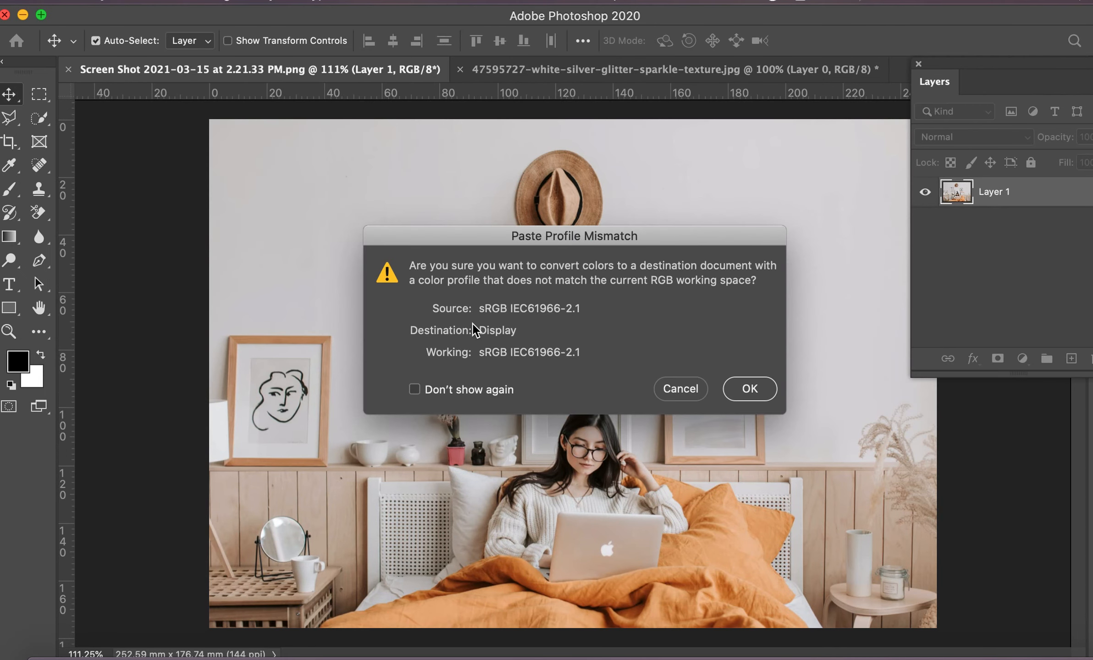
left_click(752, 390)
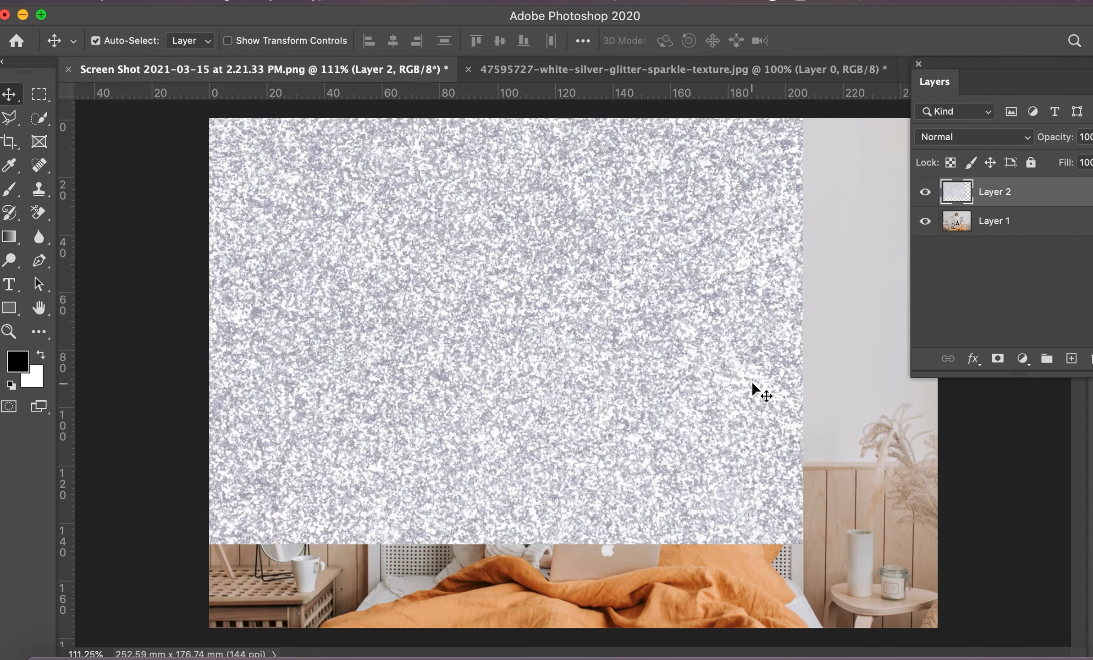
- Enlarge the glitter layer with Free Transform until it covers the whole photo
key("super+t")
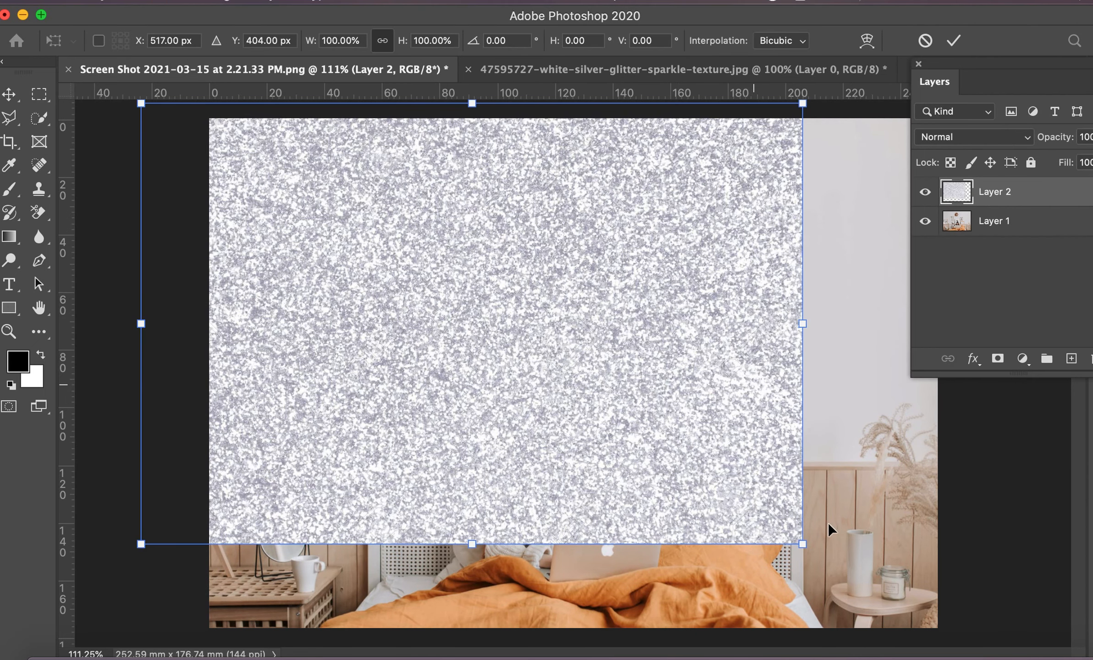
left_click_drag(800, 545, 956, 627)
key("Return")
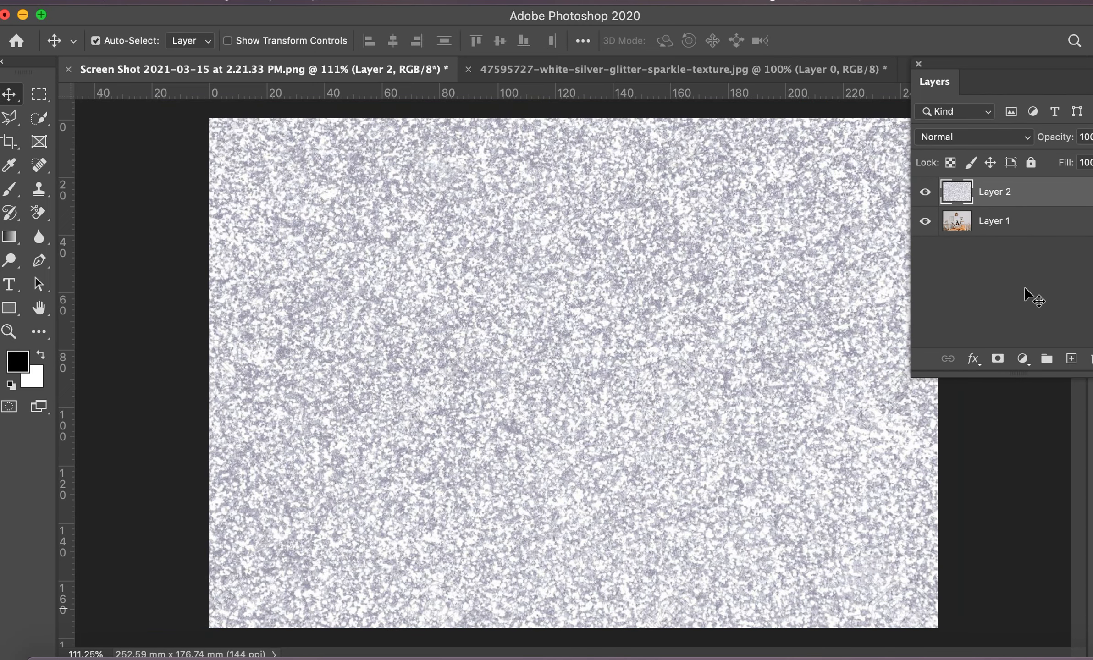
- Add an inverted black mask to the glitter layer and brush a small white patch onto the wall beside the Vogue print
left_click(998, 358)
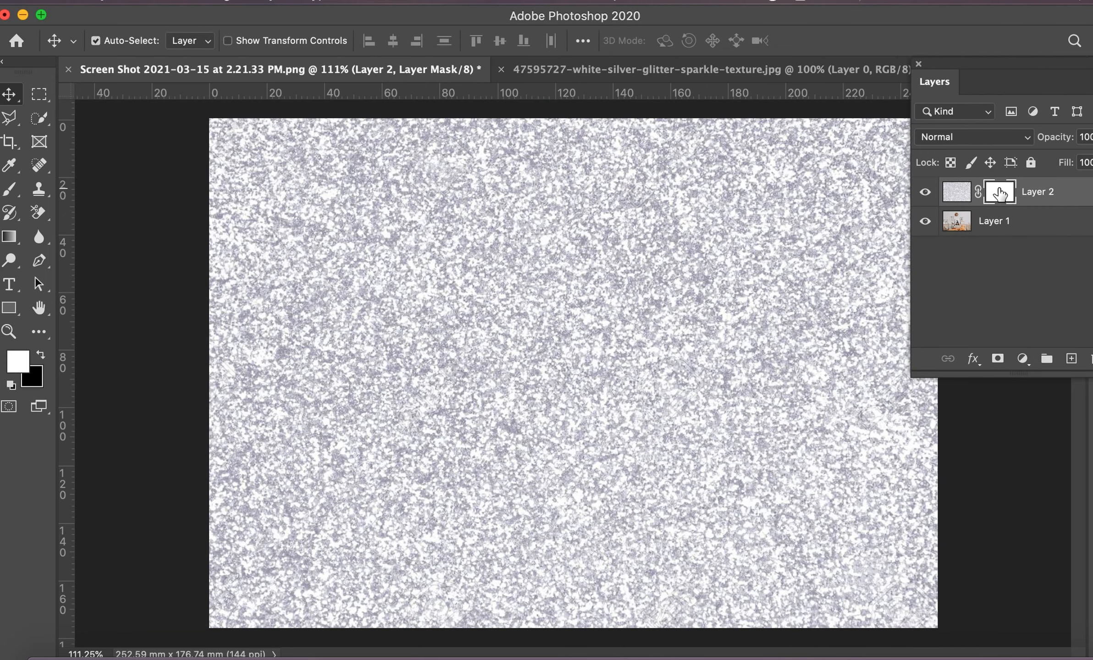
key("super+i")
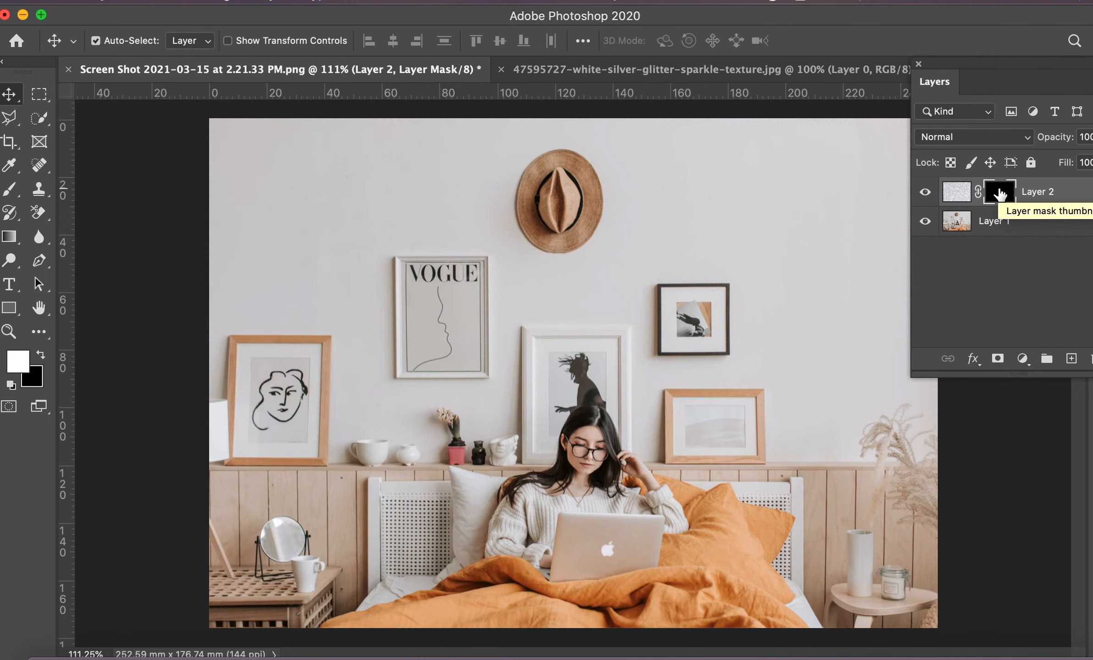
left_click(10, 189)
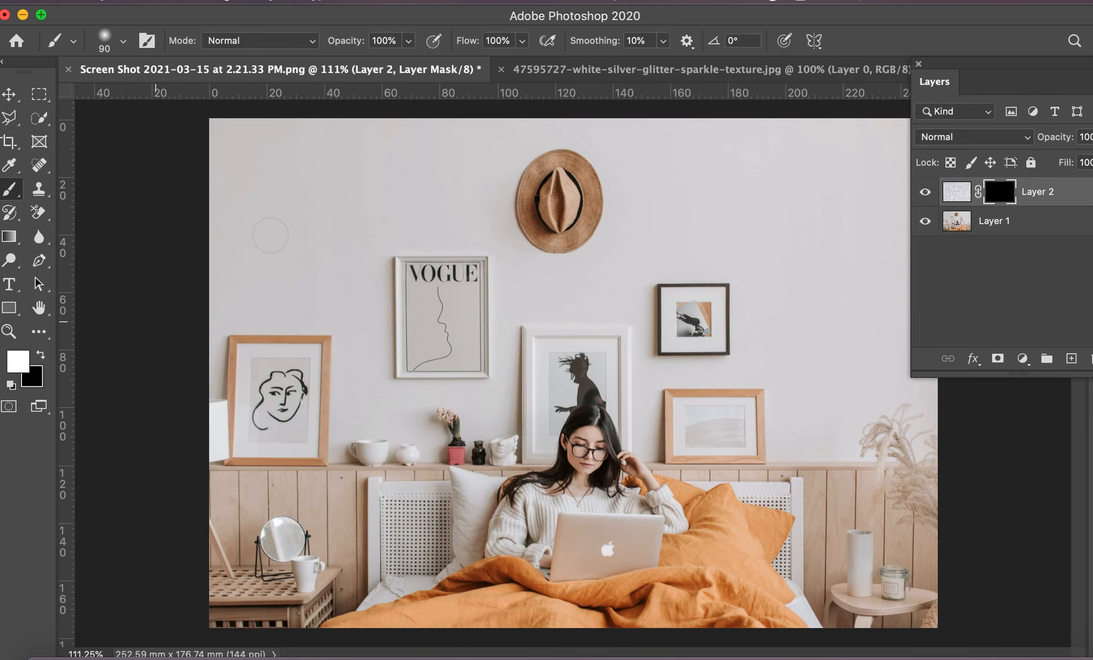
mouse_move(270, 236)
left_mouse_down()
mouse_move(321, 242)
mouse_move(297, 261)
mouse_move(284, 236)
left_mouse_up()
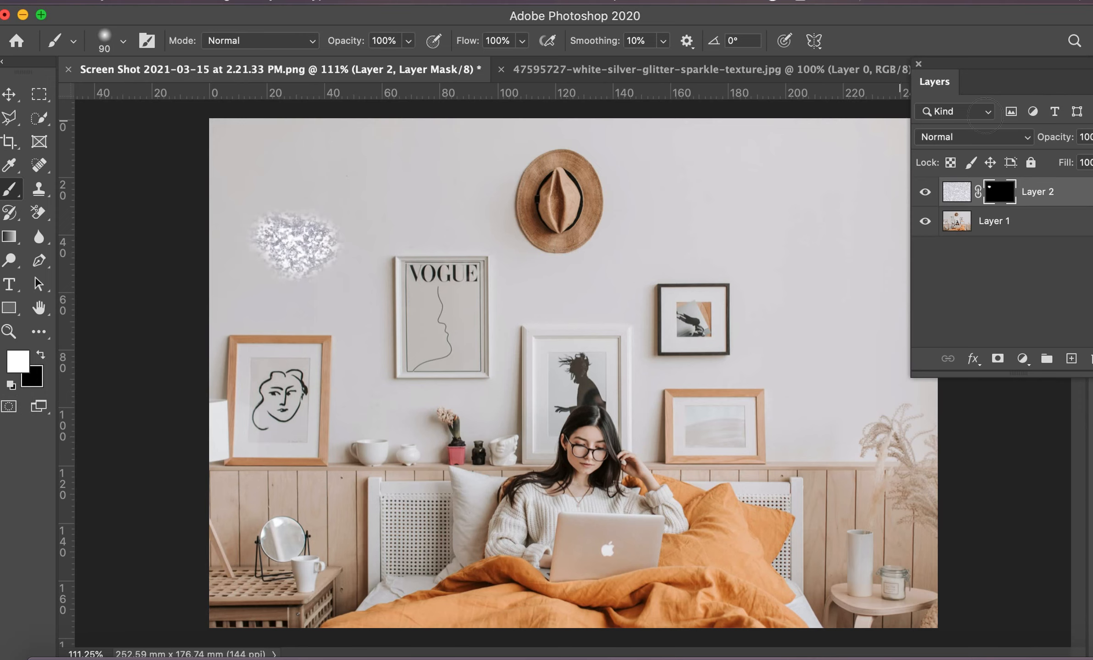
- Set the glitter layer's blend mode to Darken and reveal it across the wall and furnishings with a larger white brush
left_click(1027, 141)
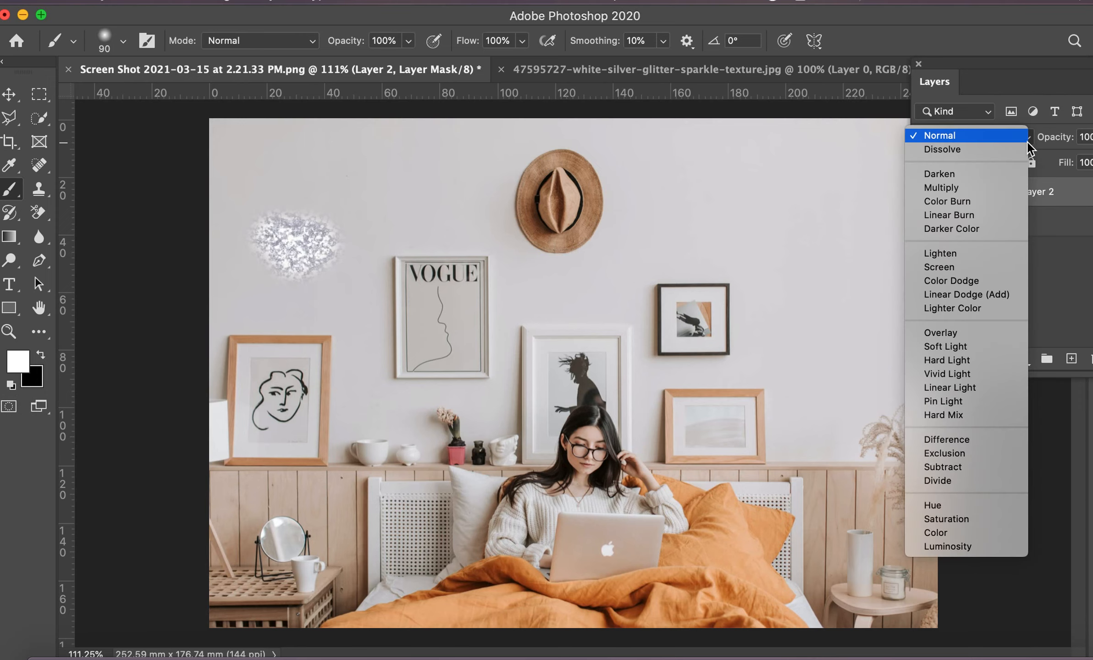
left_click(989, 174)
key("bracketright")
key("bracketright")
key("bracketright")
key("bracketright")
key("bracketright")
key("bracketright")
key("bracketright")
left_click(359, 211)
mouse_move(359, 211)
left_mouse_down()
mouse_move(324, 224)
mouse_move(290, 218)
mouse_move(255, 151)
mouse_move(233, 162)
mouse_move(232, 366)
mouse_move(244, 407)
mouse_move(251, 353)
mouse_move(240, 388)
mouse_move(227, 314)
mouse_move(235, 426)
mouse_move(346, 437)
mouse_move(394, 332)
mouse_move(399, 226)
mouse_move(427, 180)
mouse_move(374, 189)
mouse_move(418, 168)
mouse_move(404, 218)
mouse_move(622, 231)
mouse_move(625, 213)
mouse_move(521, 177)
mouse_move(565, 178)
mouse_move(678, 151)
mouse_move(720, 178)
mouse_move(811, 175)
mouse_move(881, 219)
mouse_move(887, 184)
mouse_move(872, 184)
mouse_move(903, 450)
mouse_move(866, 344)
mouse_move(883, 518)
mouse_move(892, 457)
mouse_move(863, 564)
mouse_move(738, 275)
mouse_move(773, 403)
mouse_move(753, 347)
mouse_move(695, 406)
mouse_move(647, 322)
mouse_move(542, 302)
mouse_move(377, 316)
mouse_move(409, 322)
mouse_move(401, 353)
mouse_move(316, 418)
mouse_move(258, 593)
mouse_move(255, 538)
mouse_move(259, 560)
mouse_move(309, 576)
mouse_move(383, 419)
mouse_move(407, 505)
mouse_move(388, 647)
mouse_move(453, 596)
mouse_move(487, 596)
mouse_move(485, 559)
mouse_move(486, 584)
mouse_move(454, 605)
mouse_move(383, 608)
left_mouse_up()
- Reveal the glitter over the orange blanket and pillows around the woman with a smaller brush
key("bracketleft")
key("bracketleft")
key("bracketleft")
key("bracketleft")
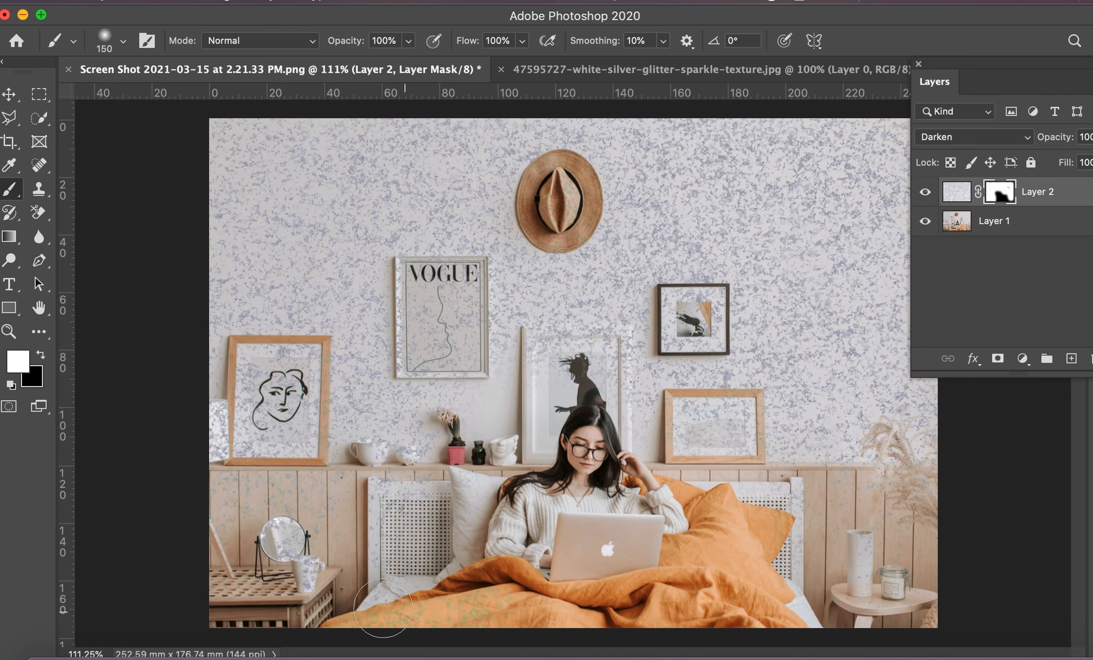
key("bracketleft")
key("bracketleft")
key("bracketleft")
key("bracketleft")
key("bracketleft")
key("bracketleft")
mouse_move(651, 617)
left_mouse_down()
mouse_move(778, 612)
mouse_move(726, 625)
mouse_move(807, 626)
mouse_move(788, 597)
mouse_move(784, 616)
mouse_move(764, 548)
mouse_move(769, 589)
mouse_move(772, 545)
mouse_move(768, 585)
mouse_move(738, 531)
mouse_move(743, 559)
mouse_move(731, 512)
mouse_move(717, 519)
mouse_move(669, 476)
left_mouse_up()
- Paint the mask at brush size 35 to reveal glitter on the white picture frame behind the woman
key("bracketleft")
key("bracketleft")
key("bracketleft")
key("bracketleft")
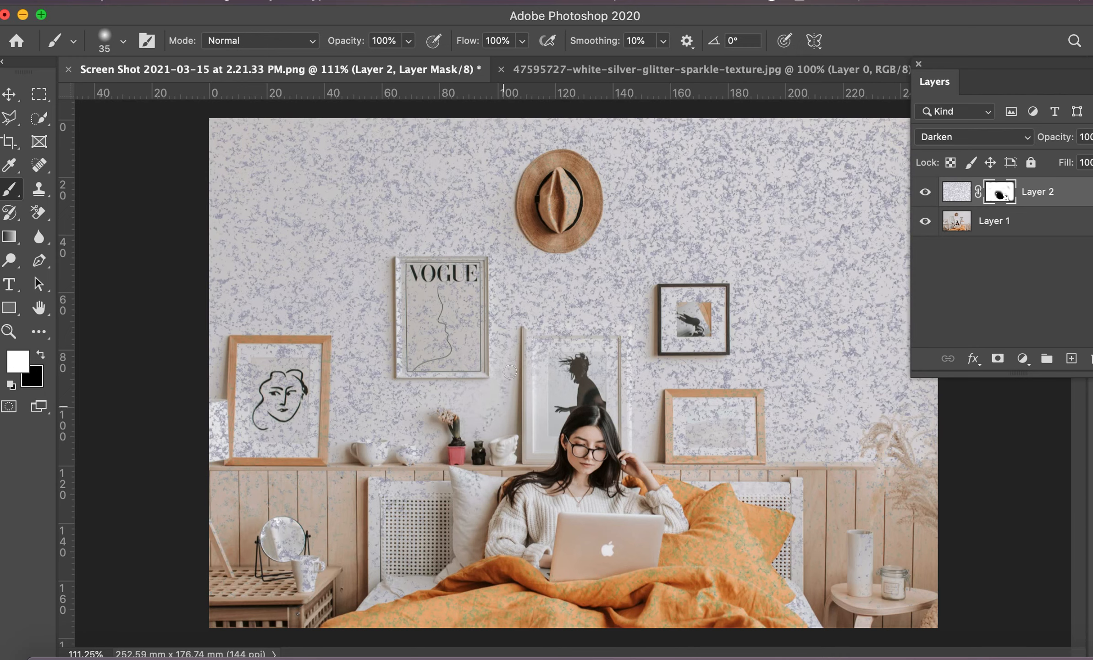
left_click_drag(541, 383, 540, 391)
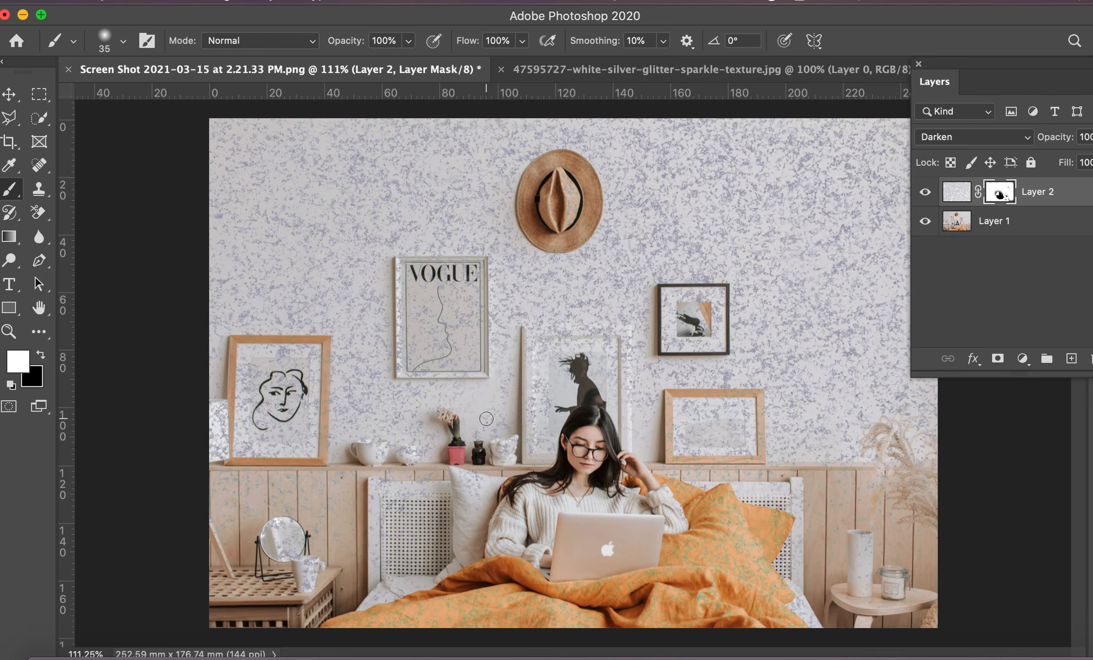
- Fill in the bare wall and shelf areas around the plant and the woman's head on the mask, varying the brush size
key("bracketright")
key("bracketright")
key("bracketright")
key("bracketright")
key("bracketright")
key("bracketright")
key("bracketright")
left_click_drag(503, 412, 537, 398)
key("bracketleft")
key("bracketleft")
key("bracketleft")
key("bracketleft")
key("bracketleft")
key("bracketleft")
key("bracketleft")
key("bracketleft")
key("bracketleft")
- Set the glitter layer's blend mode to Hue and paint over the remaining orange pillow and blanket patches at brush size 50
key("bracketright")
key("bracketright")
key("bracketright")
key("bracketright")
key("bracketright")
key("bracketright")
key("bracketright")
left_click(1027, 137)
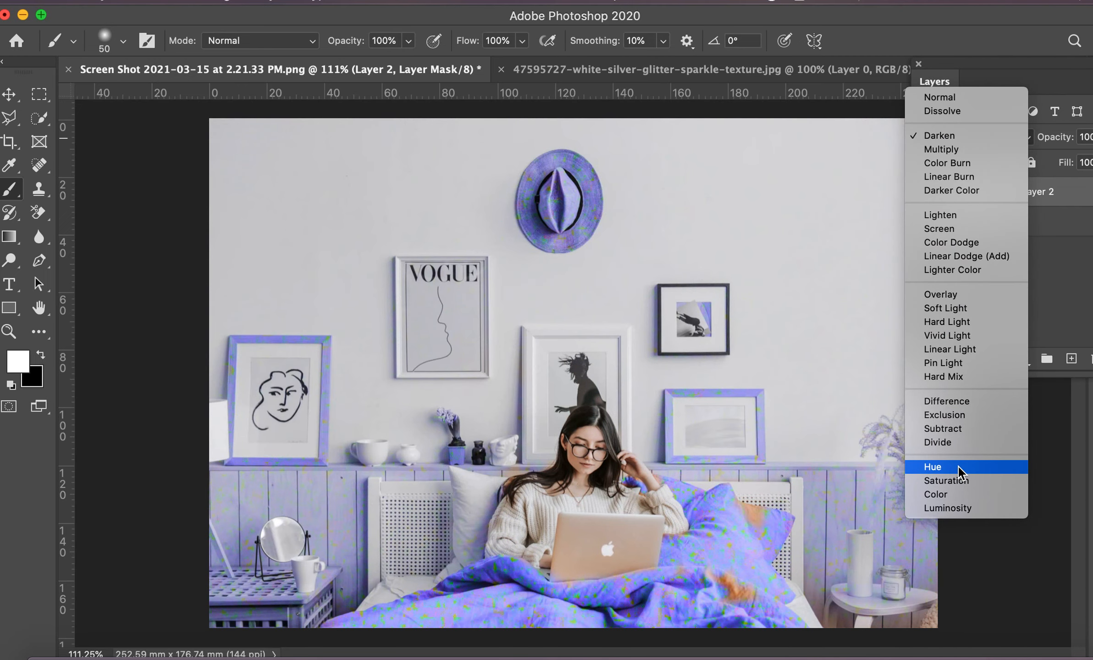
left_click(960, 472)
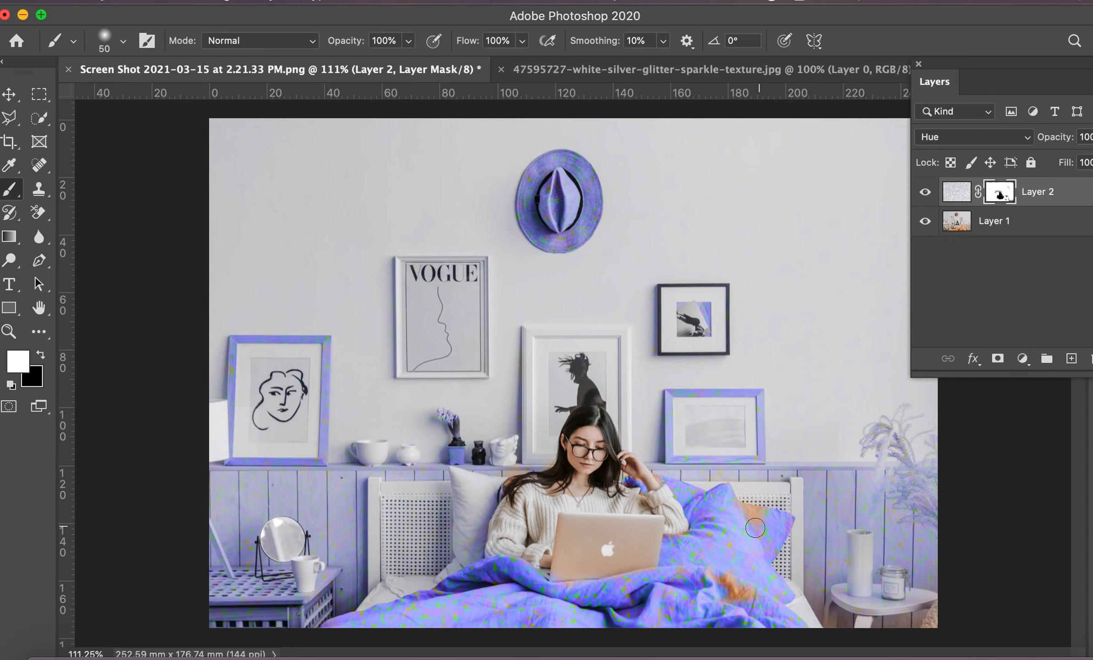
mouse_move(761, 549)
left_mouse_down()
mouse_move(740, 494)
mouse_move(768, 514)
mouse_move(701, 605)
mouse_move(737, 586)
mouse_move(757, 602)
left_mouse_up()
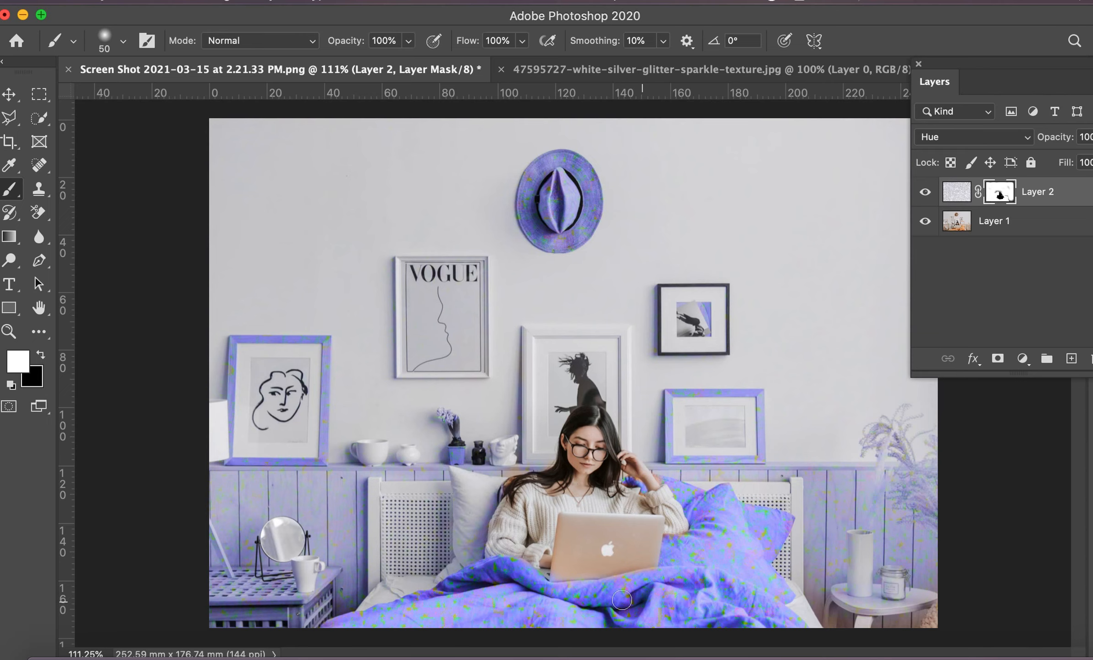
- Touch up the mask's fine details with the white brush at size 20
key("bracketleft")
key("bracketleft")
key("bracketleft")
key("bracketleft")
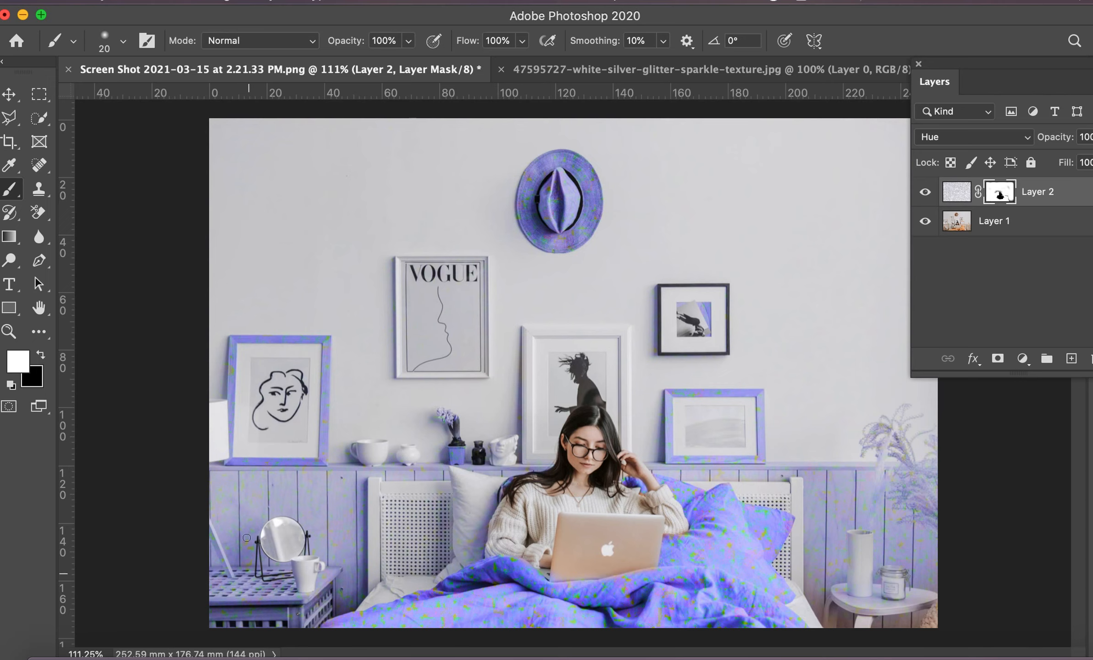
- Swap the brush colour to black and reduce its size to 15 for cleaning up the mask edges
key("bracketright")
key("bracketright")
key("bracketright")
key("bracketright")
left_click(39, 353)
key("bracketleft")
key("bracketleft")
key("bracketleft")
key("bracketleft")
key("bracketleft")
- Duplicate the masked glitter layer and set the copy's blend mode to Darken
key("super+2")
key("super+j")
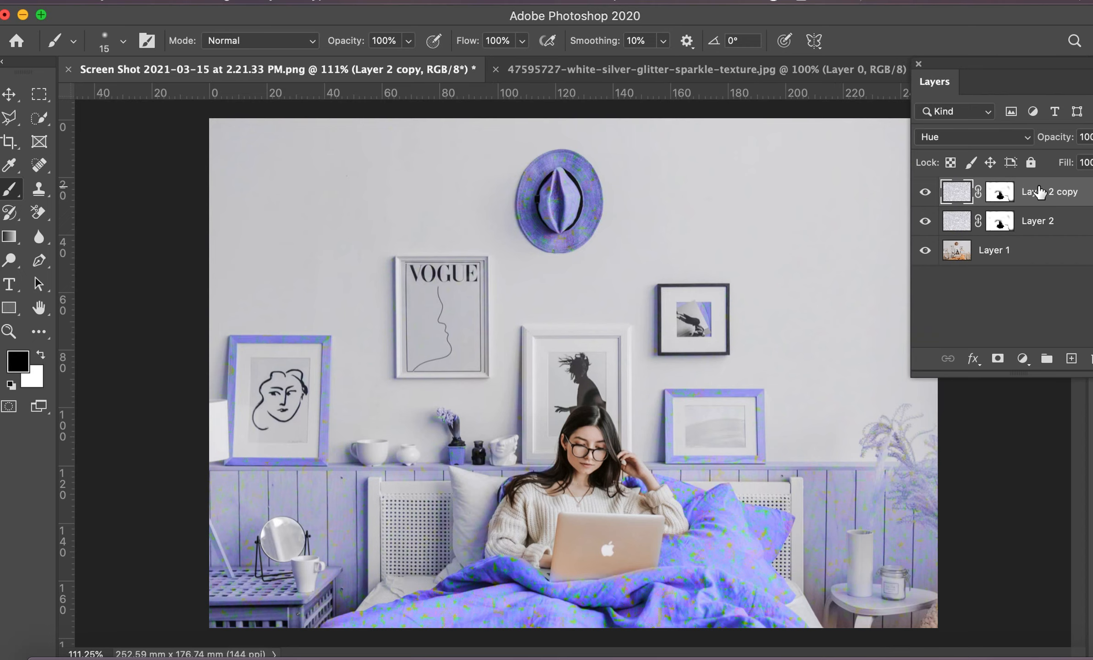
left_click(1028, 140)
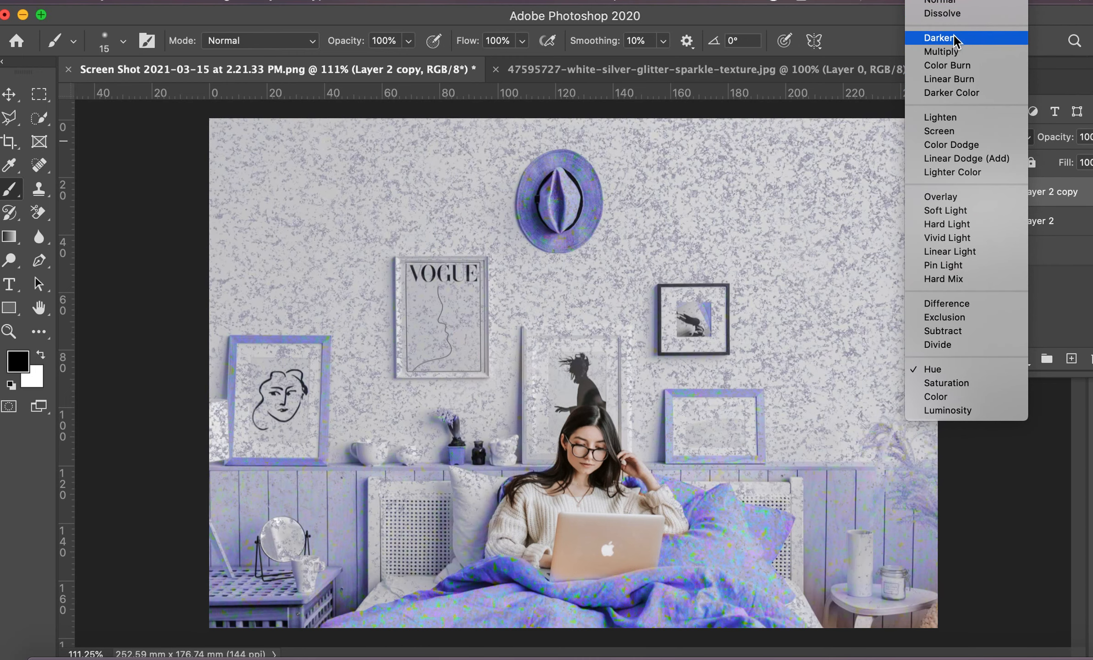
left_click(953, 37)
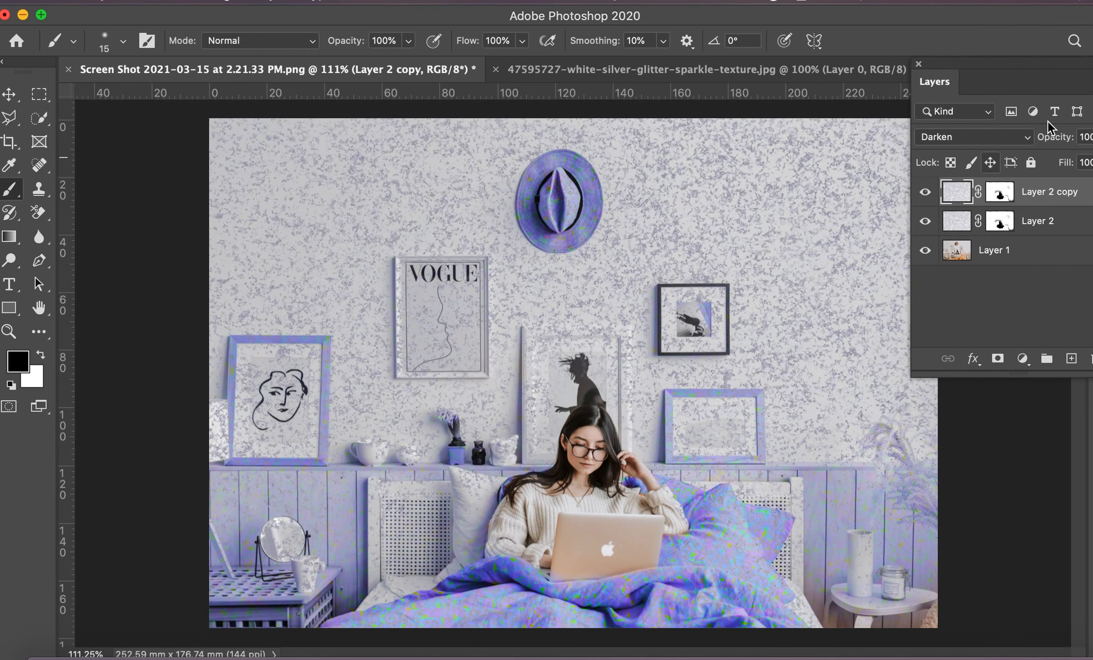
left_click(920, 63)
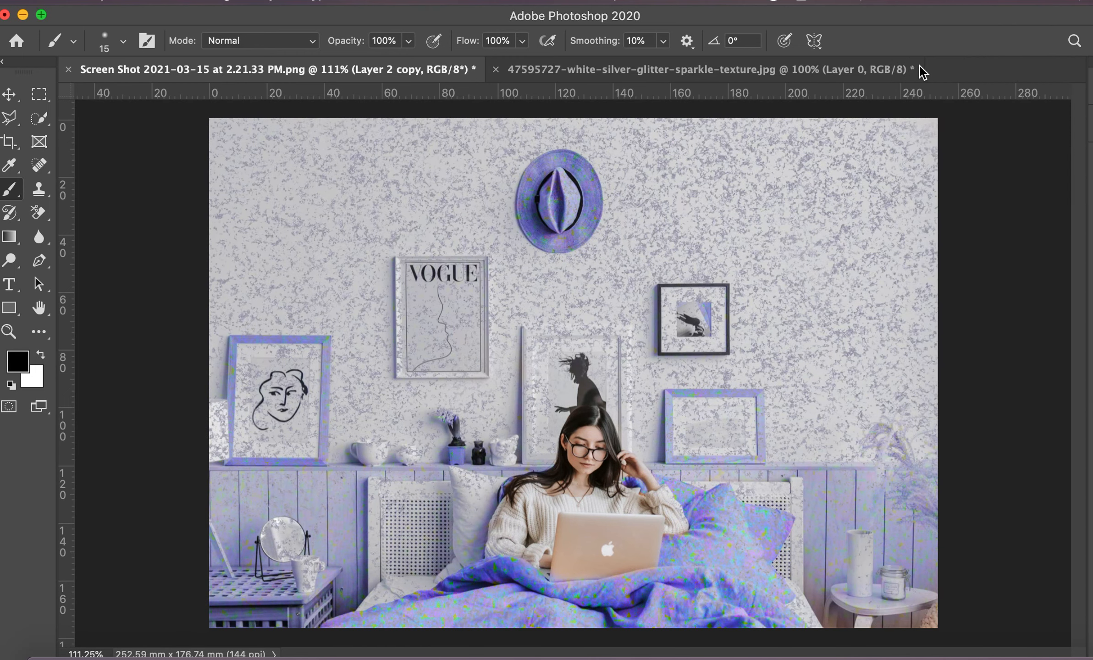